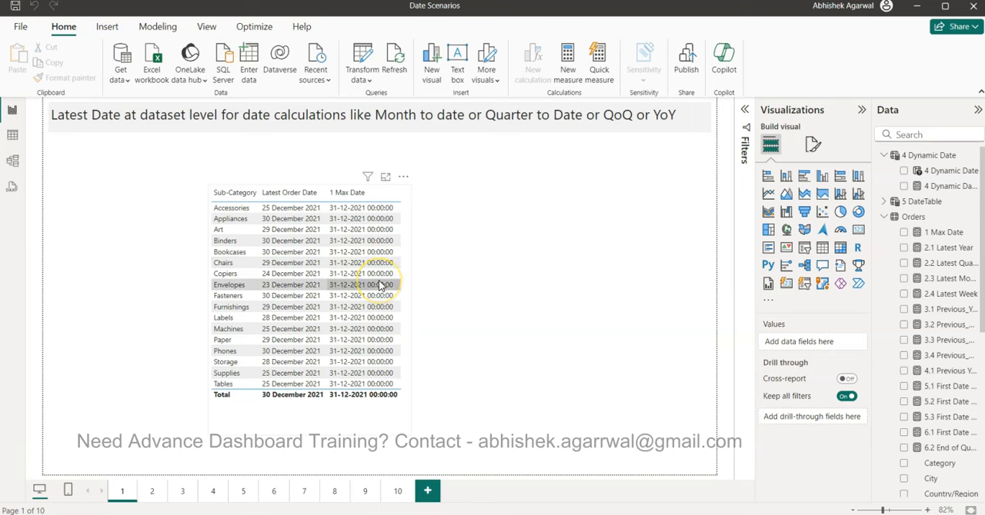
{"action": "left_click", "coordinate": [364, 254]}
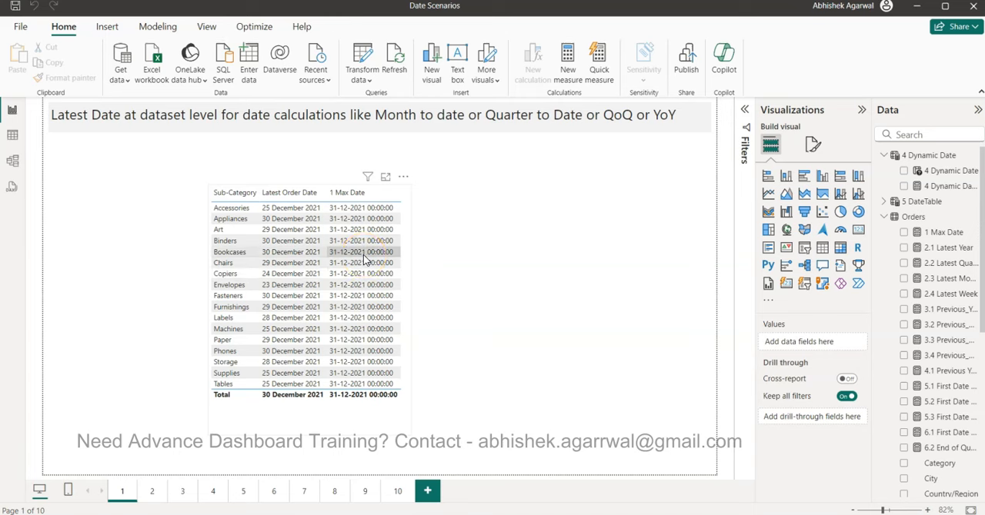
{"action": "left_click", "coordinate": [494, 284]}
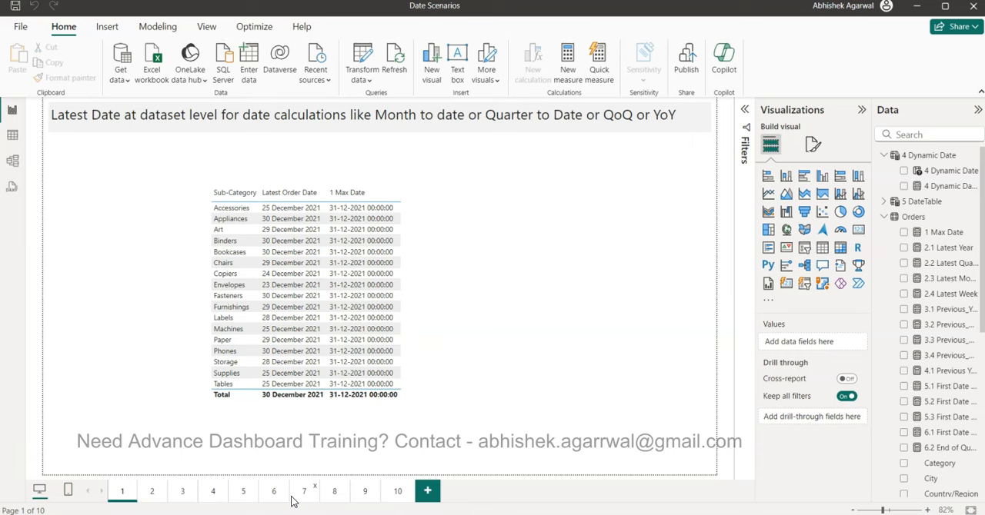
{"action": "scroll", "coordinate": [929, 323], "scroll_direction": "down", "scroll_amount": 3}
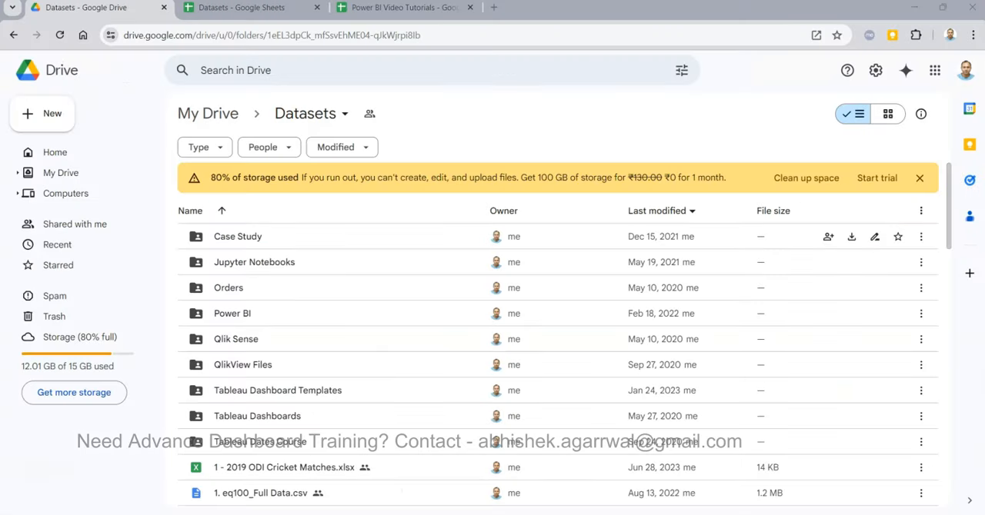
- Switch to the browser and look through the Datasets folder in Google Drive, the Datasets link sheet and the Power BI Video Tutorials sheet
{"action": "left_click", "coordinate": [413, 36]}
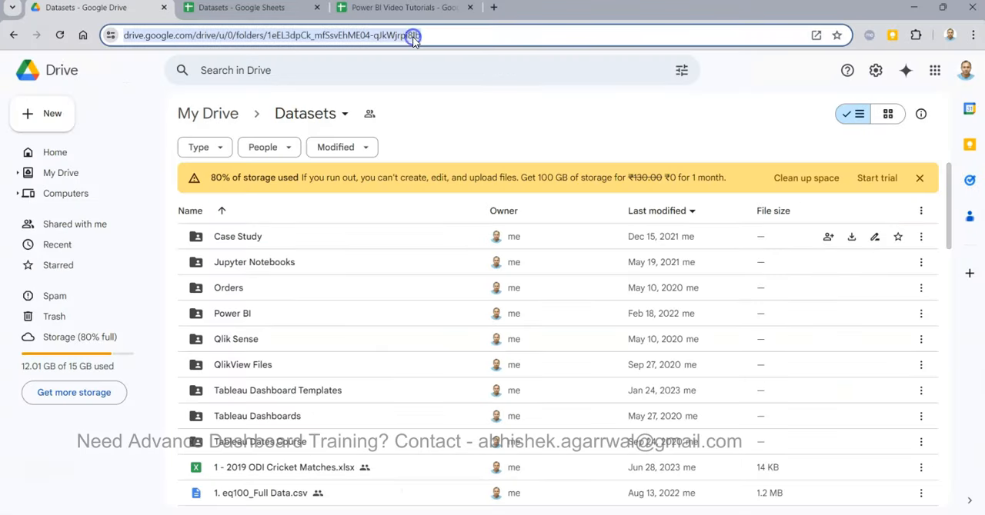
{"action": "left_click", "coordinate": [474, 85]}
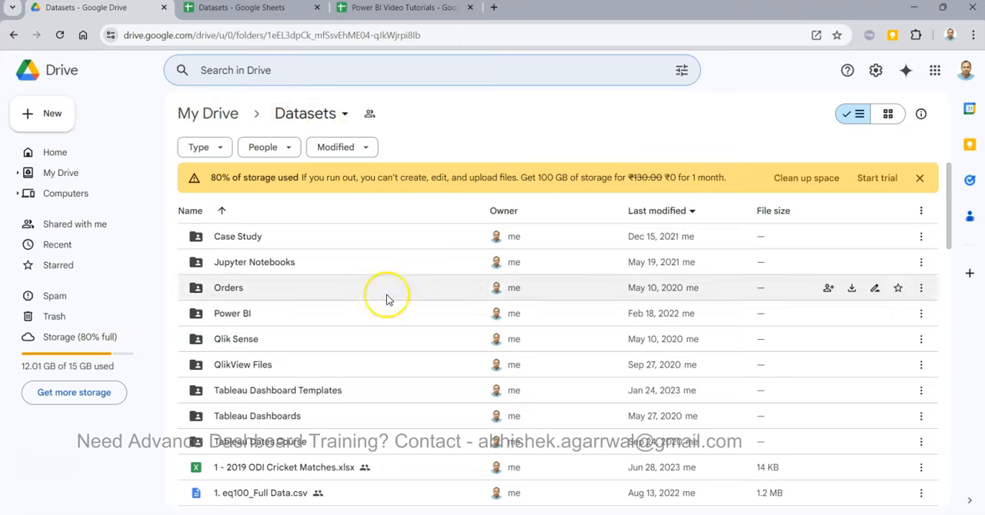
{"action": "scroll", "coordinate": [387, 298], "scroll_direction": "down", "scroll_amount": 10}
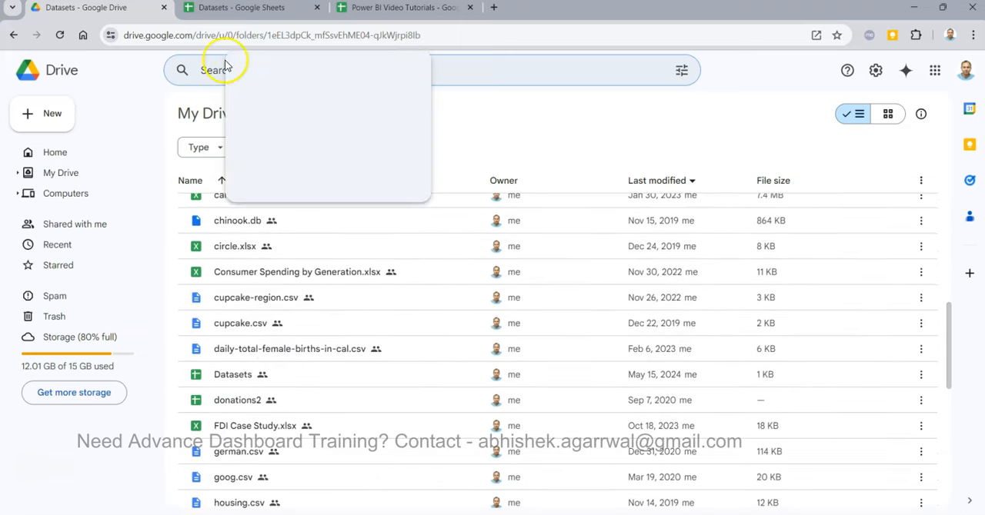
{"action": "left_click", "coordinate": [246, 10]}
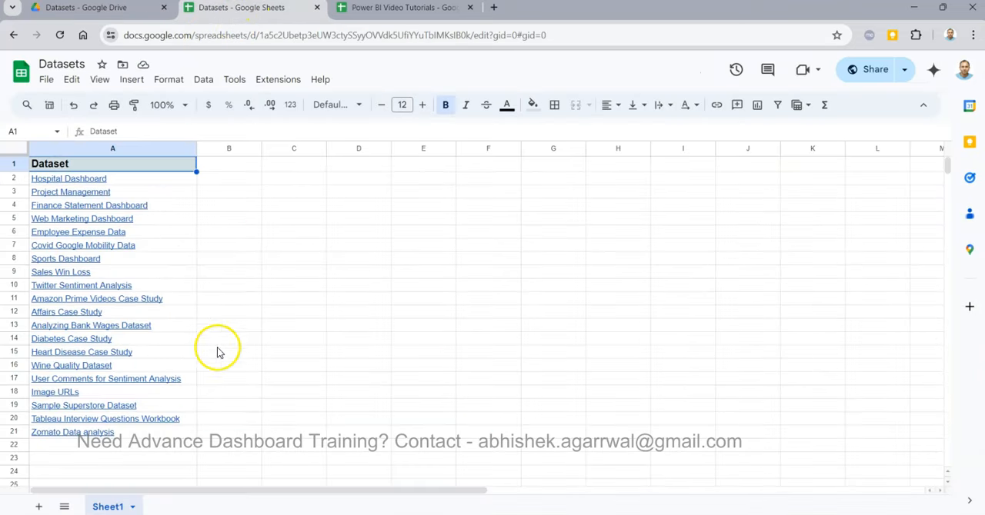
{"action": "mouse_move", "coordinate": [23, 408]}
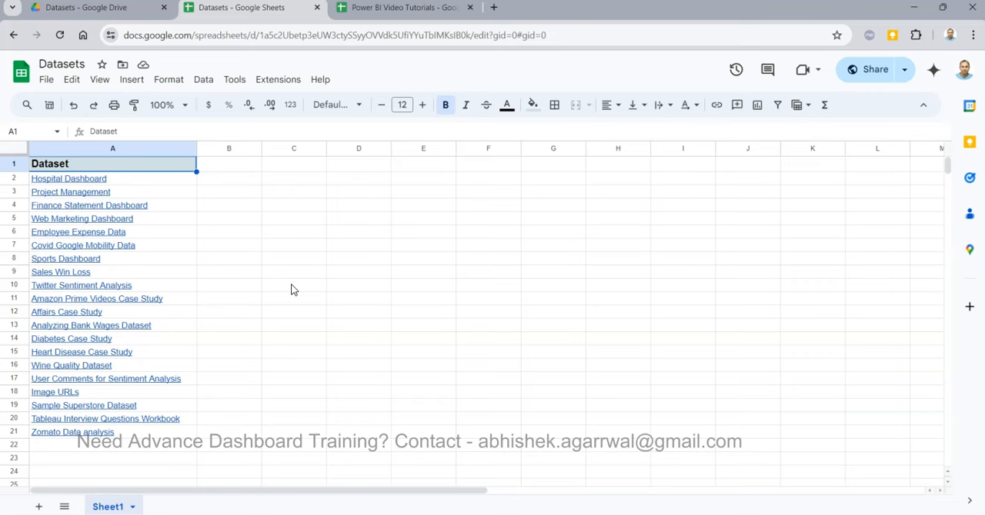
{"action": "mouse_move", "coordinate": [152, 412]}
{"action": "left_click", "coordinate": [410, 9]}
{"action": "left_click", "coordinate": [334, 168]}
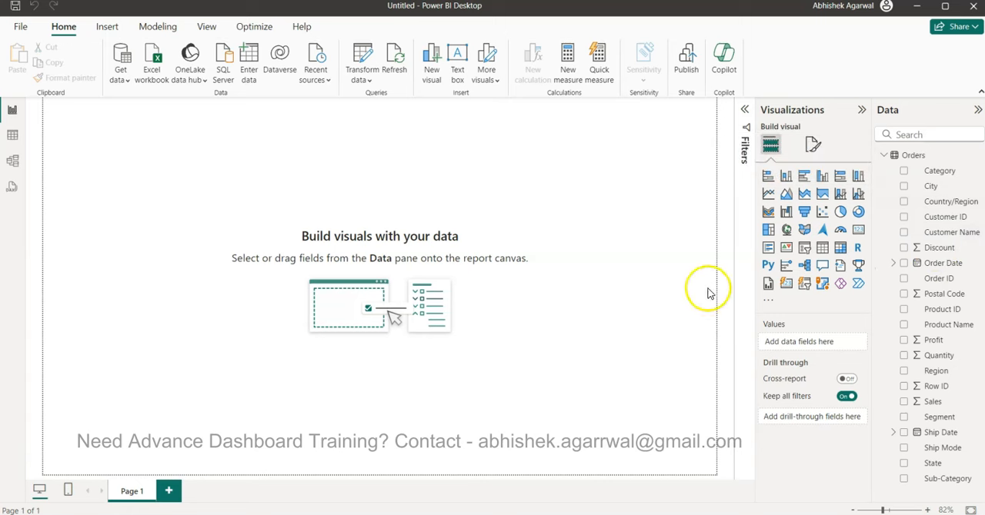
- Insert a table visual, position and enlarge it in the middle of the report page, and add the Sub-Category field
{"action": "left_click", "coordinate": [821, 248]}
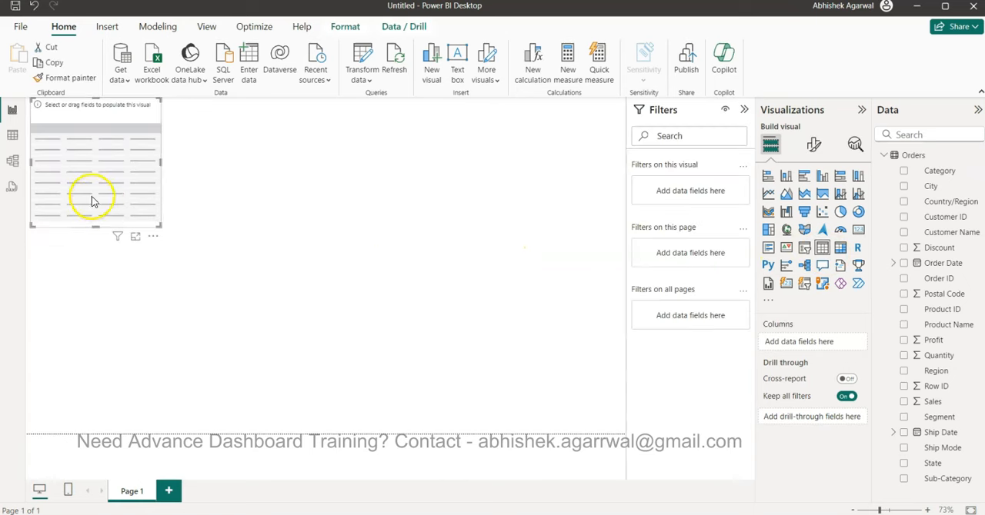
{"action": "left_click_drag", "start_coordinate": [91, 201], "coordinate": [279, 253]}
{"action": "left_click_drag", "start_coordinate": [350, 286], "coordinate": [515, 434]}
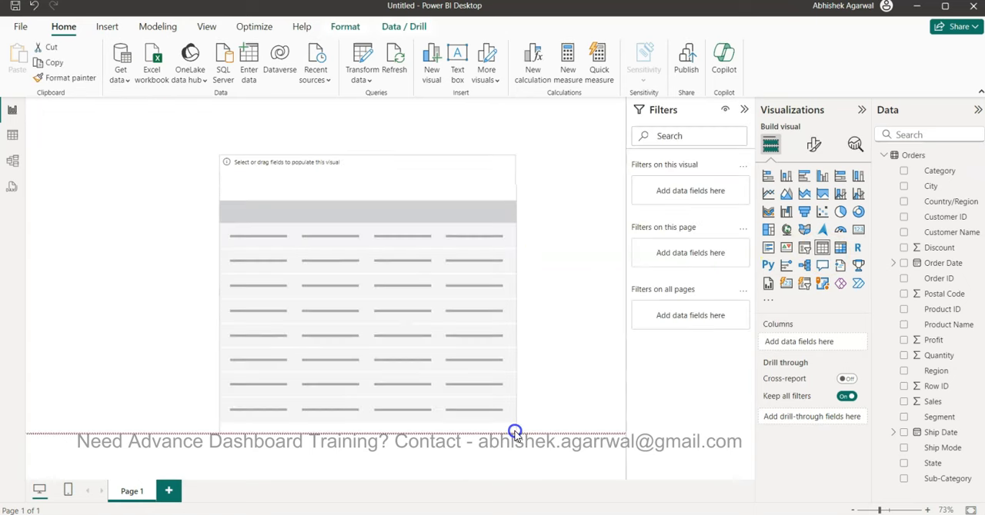
{"action": "left_click", "coordinate": [903, 478]}
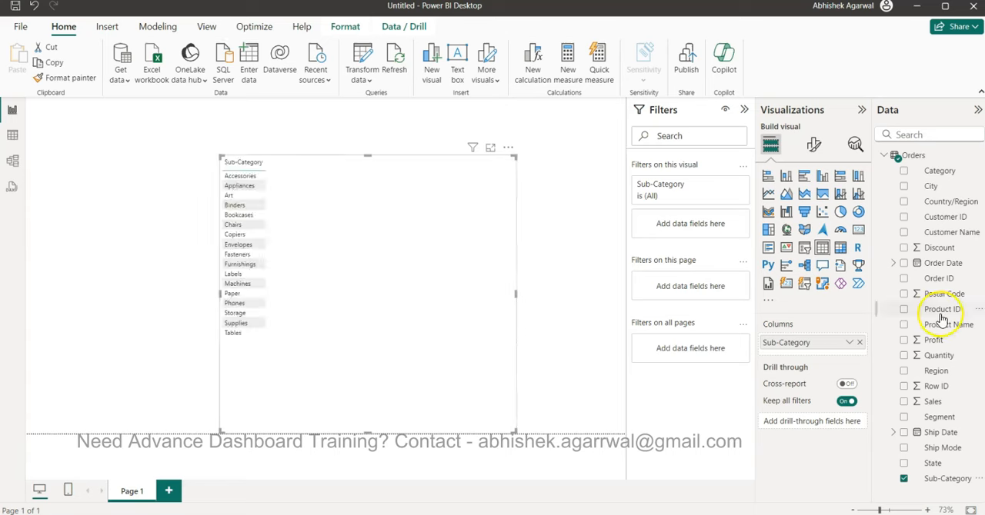
- Add Order Date to the table as a plain date instead of a date hierarchy, and summarize it as Latest
{"action": "left_click", "coordinate": [904, 264]}
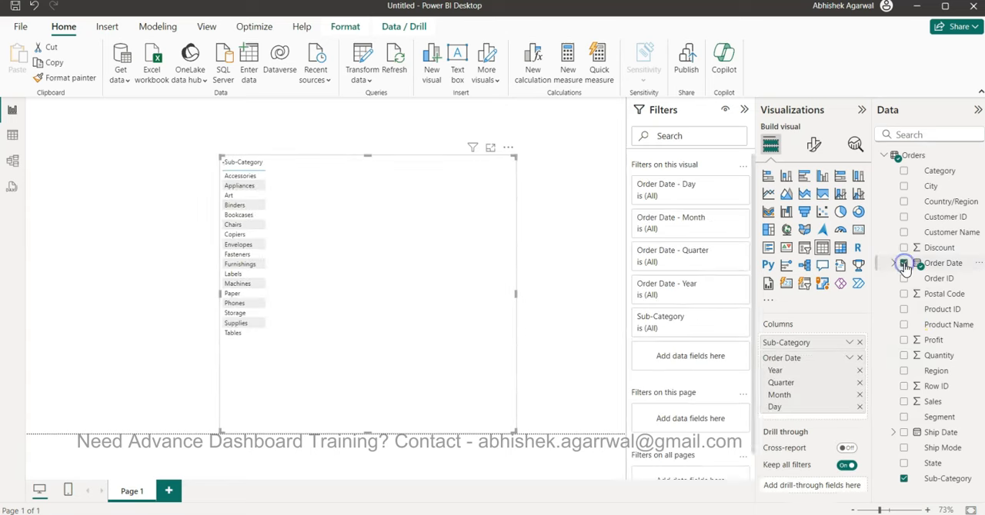
{"action": "left_click", "coordinate": [849, 360]}
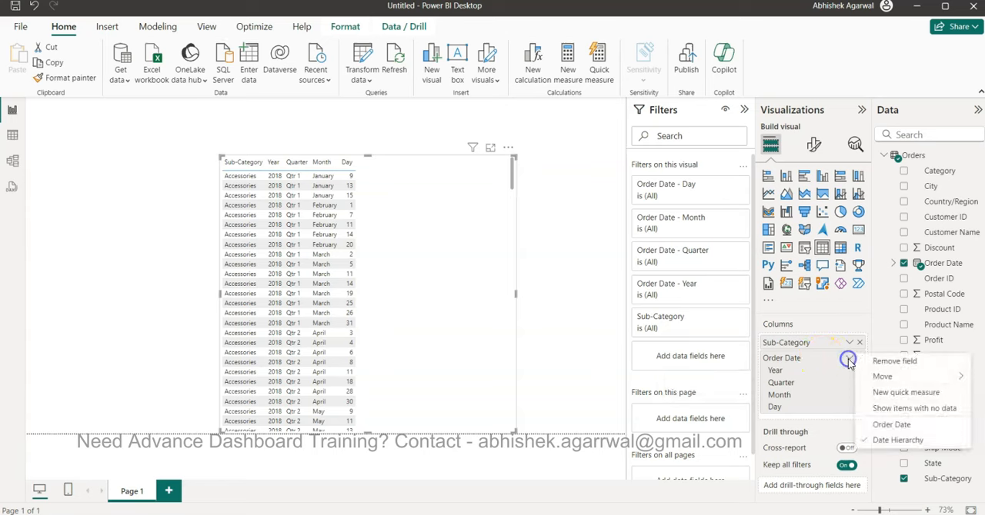
{"action": "left_click", "coordinate": [894, 425]}
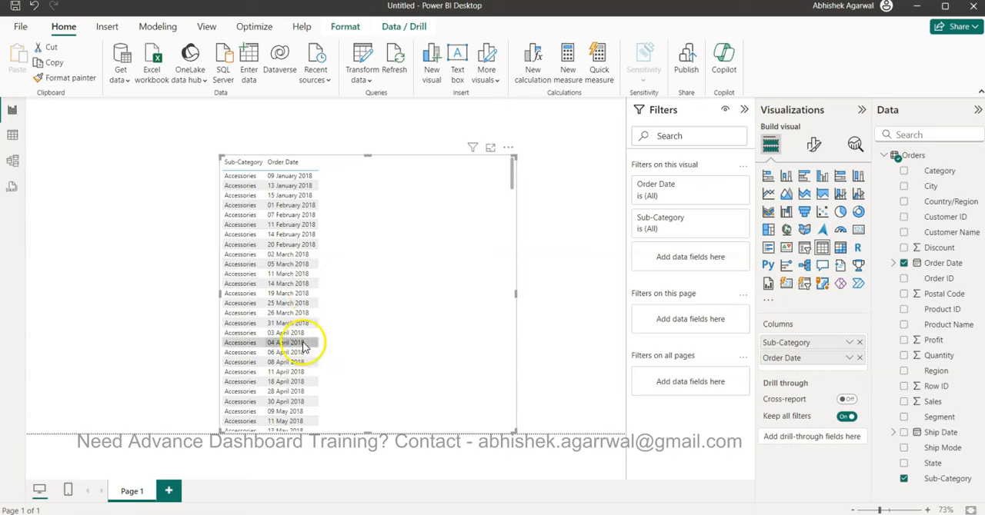
{"action": "left_click", "coordinate": [848, 360]}
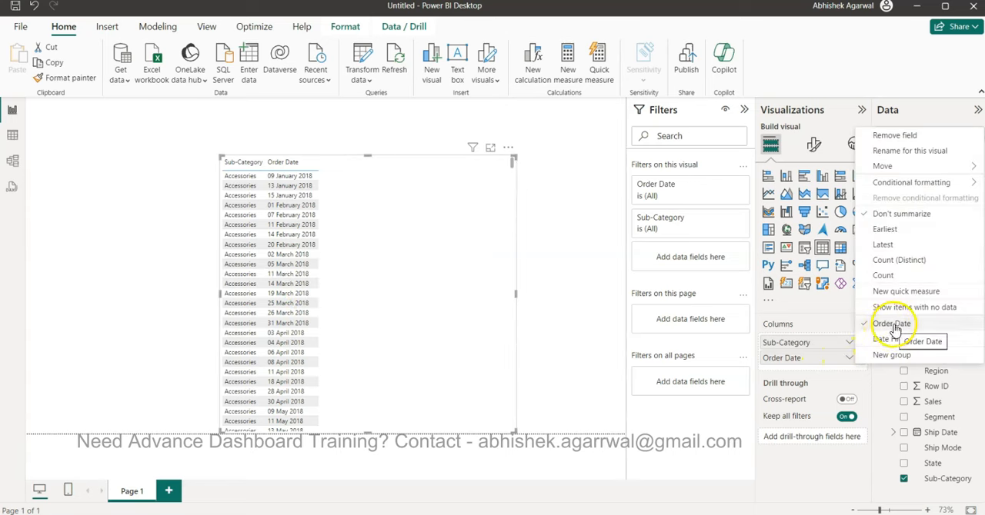
{"action": "left_click", "coordinate": [886, 245]}
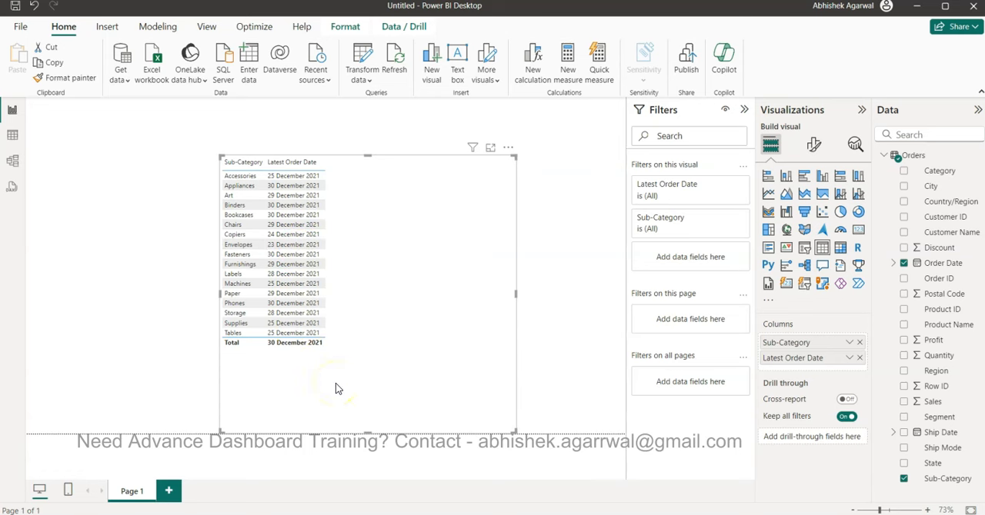
{"action": "left_click", "coordinate": [386, 376]}
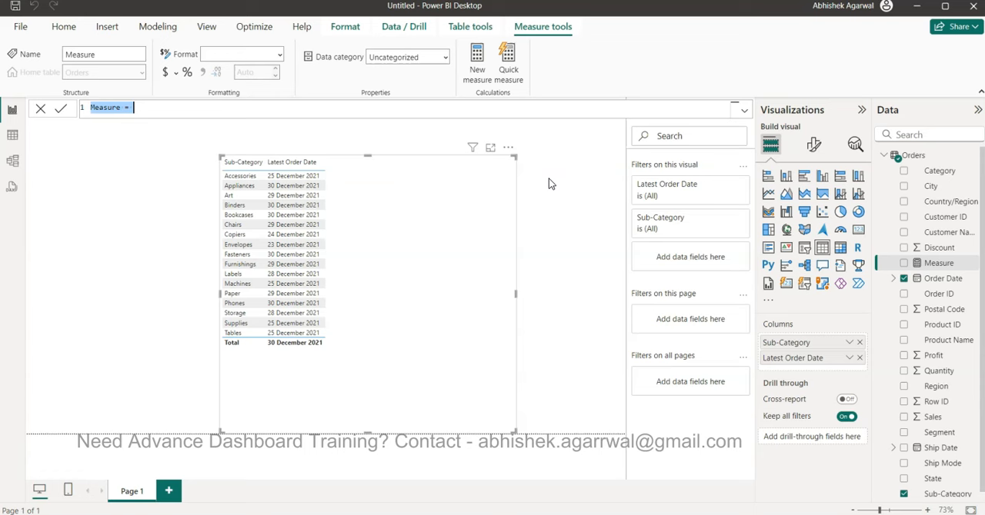
- Name the new Orders measure Fixed Latest Date and begin its formula with MAXX over ALL(Orders)
{"action": "type", "text": "Fixed Latest Dat"}
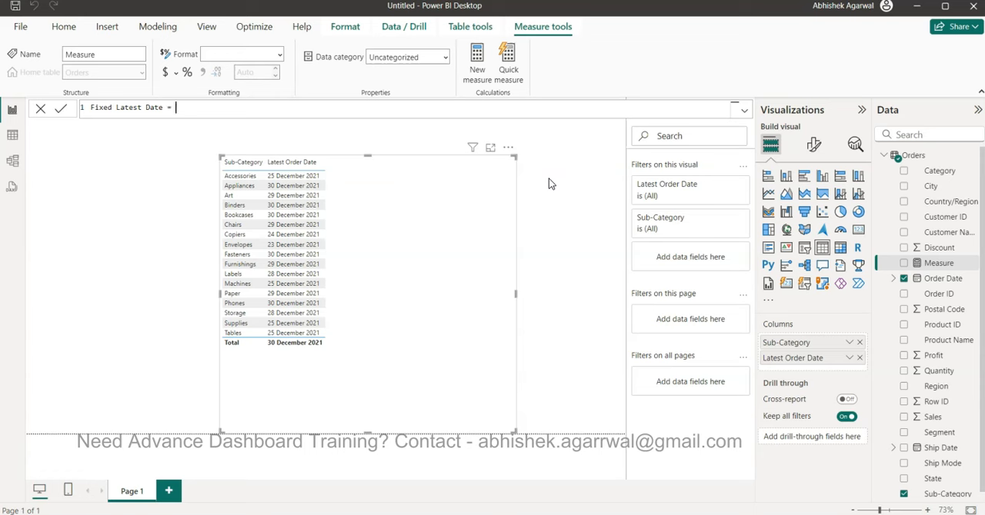
{"action": "type", "text": "MAXX"}
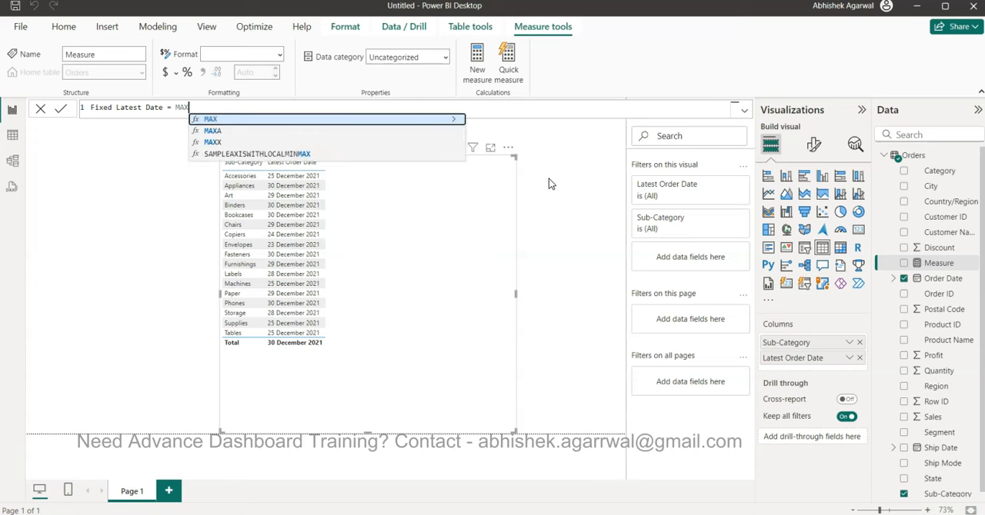
{"action": "type", "text": "("}
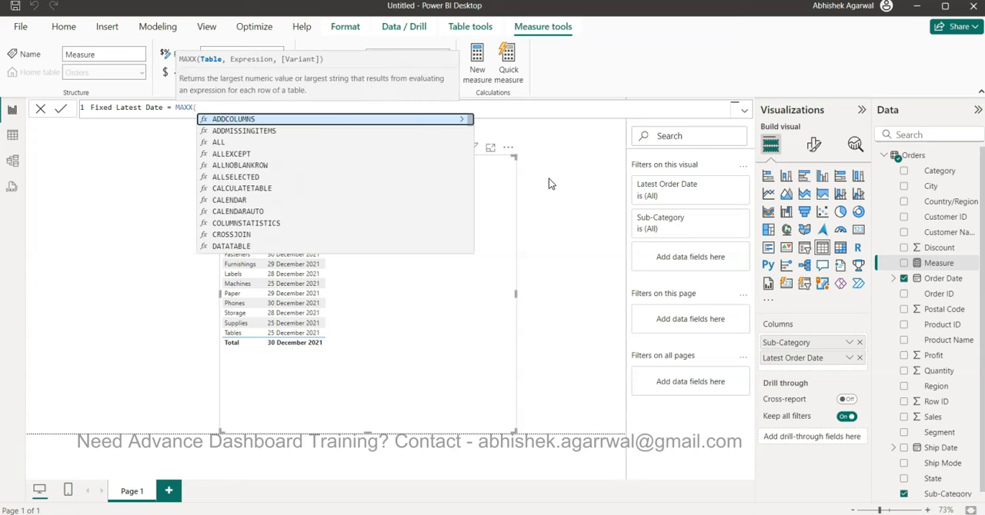
{"action": "type", "text": "ALL(OR"}
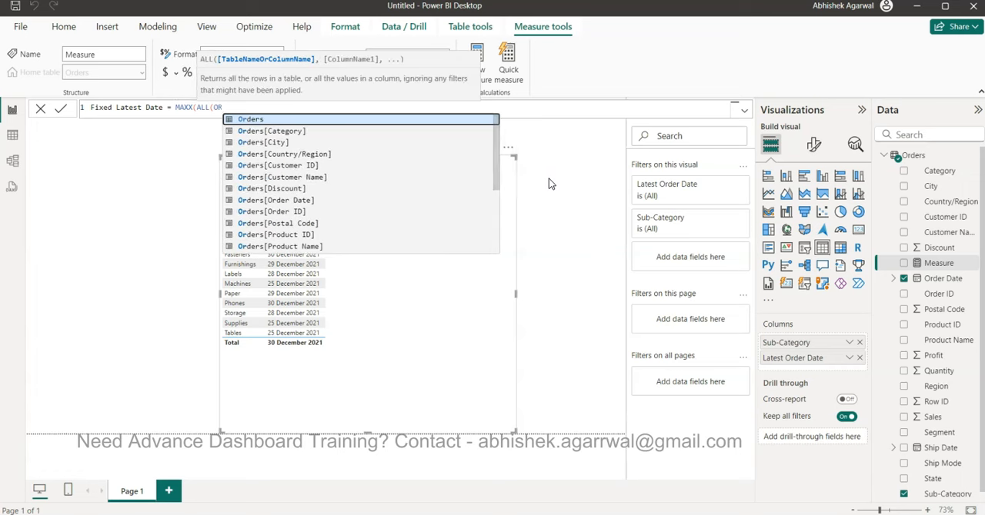
{"action": "key", "text": "Tab"}
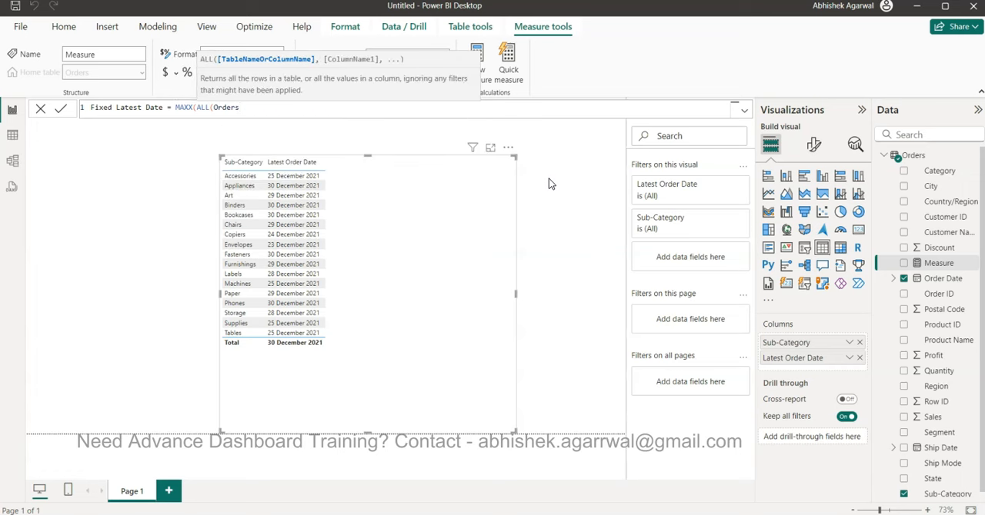
{"action": "type", "text": ")"}
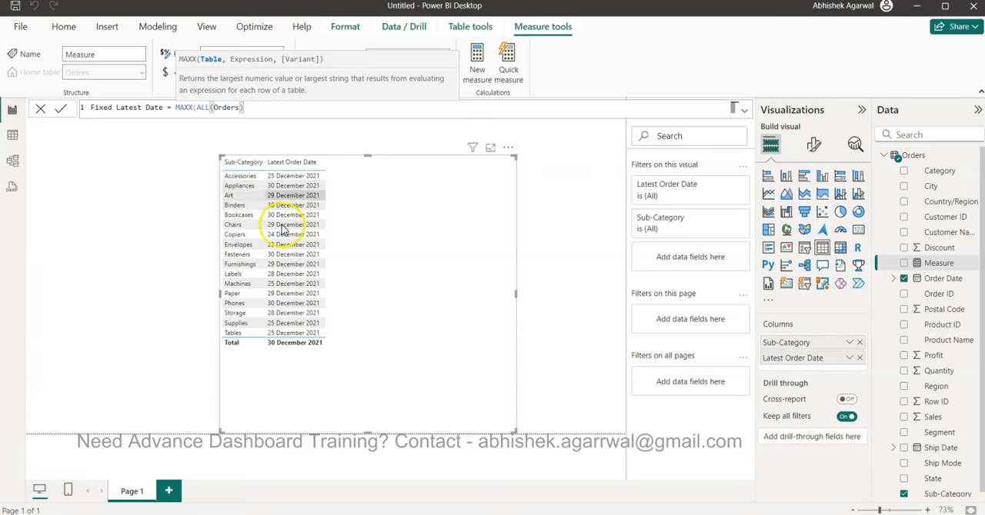
{"action": "left_click_drag", "start_coordinate": [197, 109], "coordinate": [253, 109]}
{"action": "left_click", "coordinate": [253, 109]}
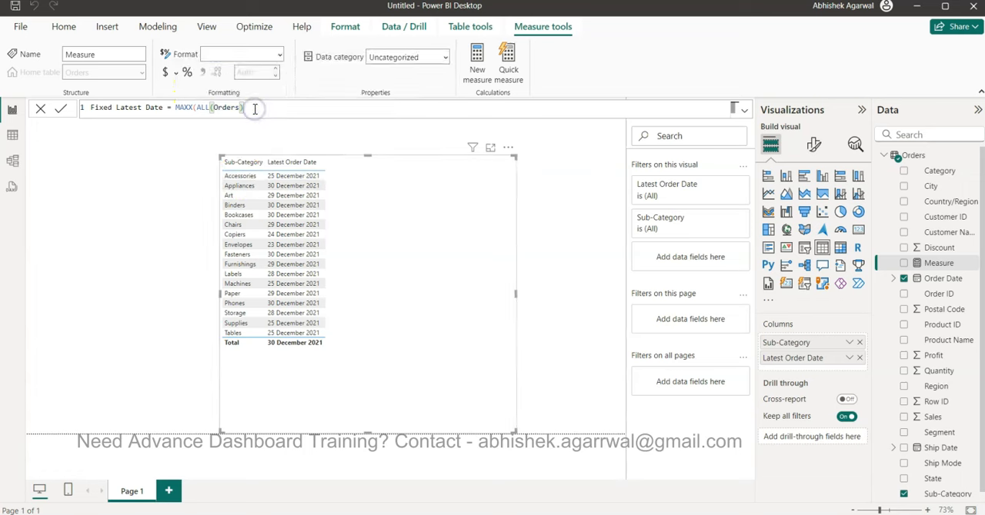
- Complete the MAXX formula with the expression MAX(Orders[Order Date]) and commit the measure
{"action": "type", "text": ","}
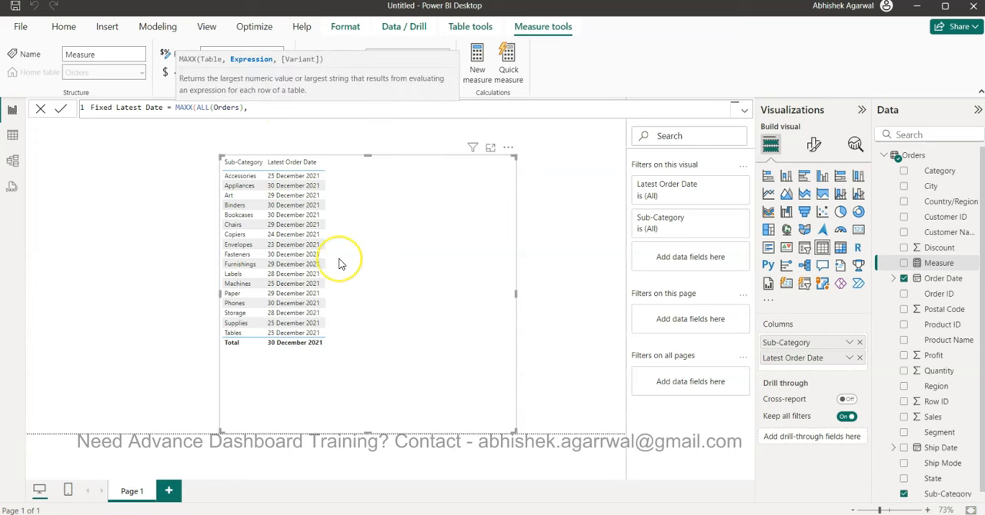
{"action": "type", "text": "MA"}
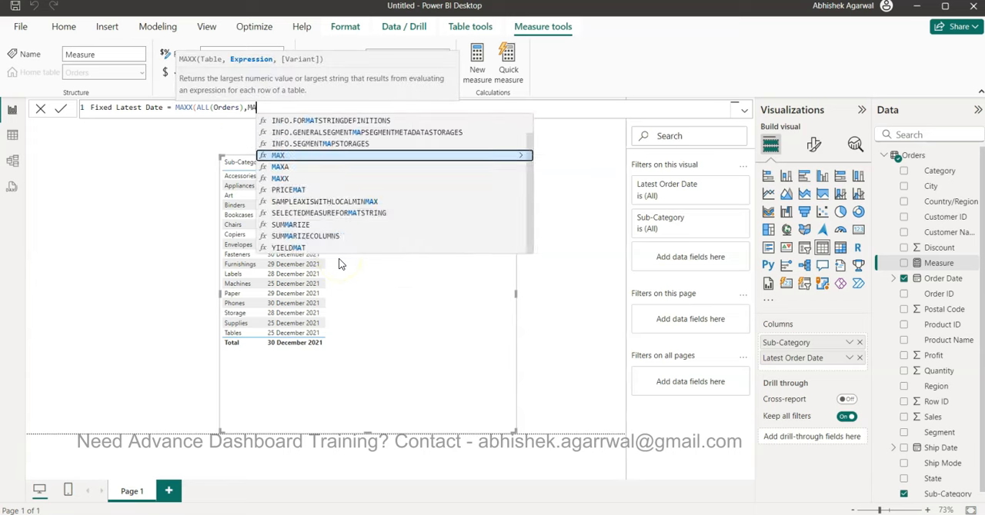
{"action": "type", "text": "X(order"}
{"action": "key", "text": "Down"}
{"action": "key", "text": "Down"}
{"action": "key", "text": "Down"}
{"action": "key", "text": "Down"}
{"action": "key", "text": "Down"}
{"action": "key", "text": "Down"}
{"action": "key", "text": "Down"}
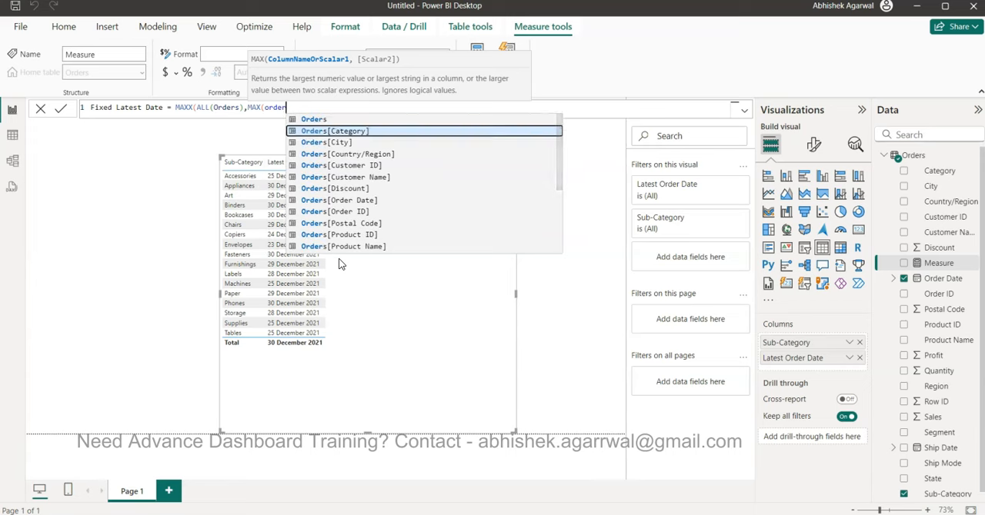
{"action": "key", "text": "Tab"}
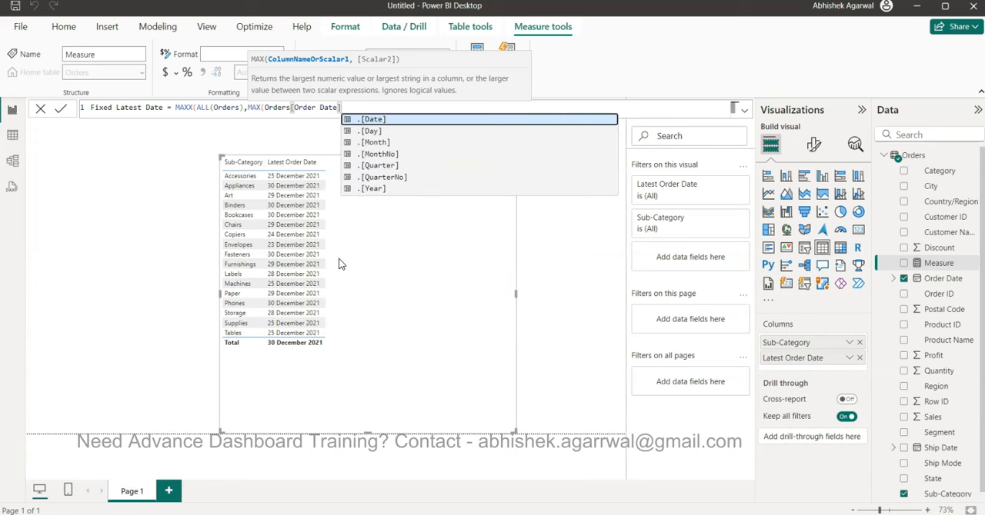
{"action": "type", "text": "))"}
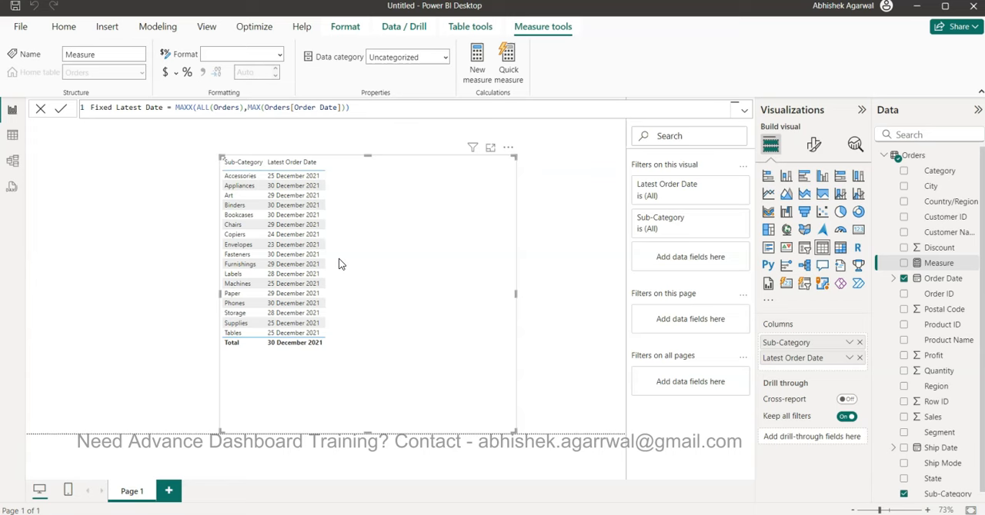
{"action": "key", "text": "Return"}
- Add the Fixed Latest Date measure to the table as the column after Latest Order Date
{"action": "left_click", "coordinate": [795, 308]}
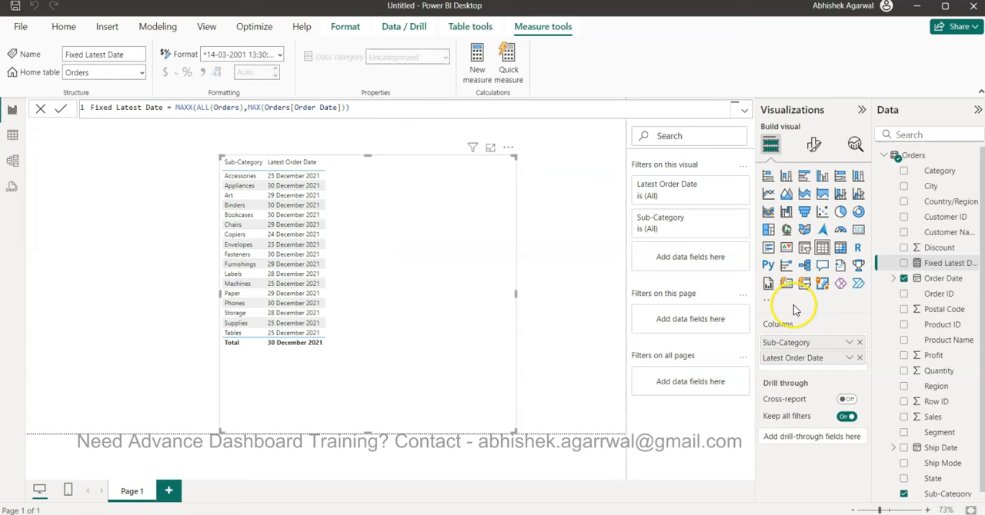
{"action": "left_click_drag", "start_coordinate": [948, 265], "coordinate": [811, 371]}
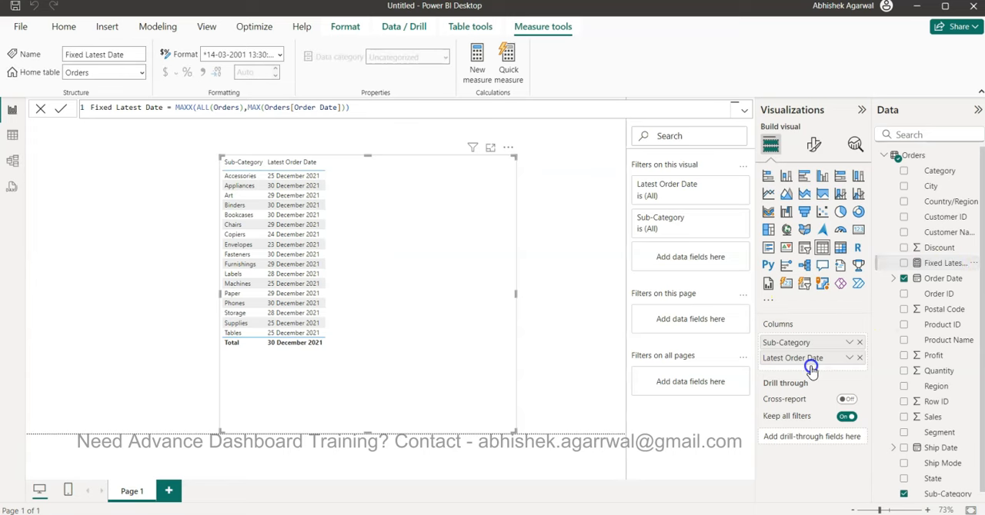
{"action": "left_click", "coordinate": [415, 336]}
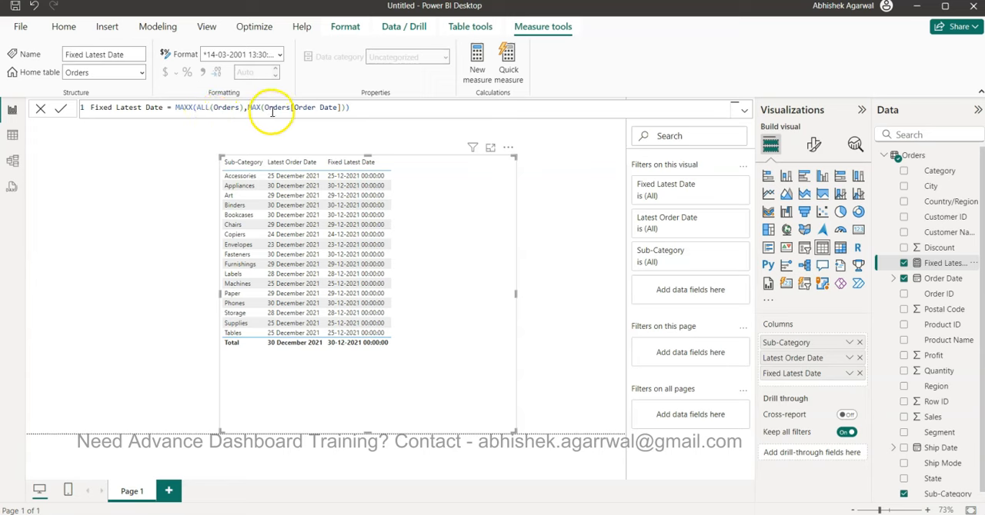
- Change the Fixed Latest Date formula to use MAX(Orders[Order Date].[Date]) and commit it
{"action": "left_click", "coordinate": [340, 107]}
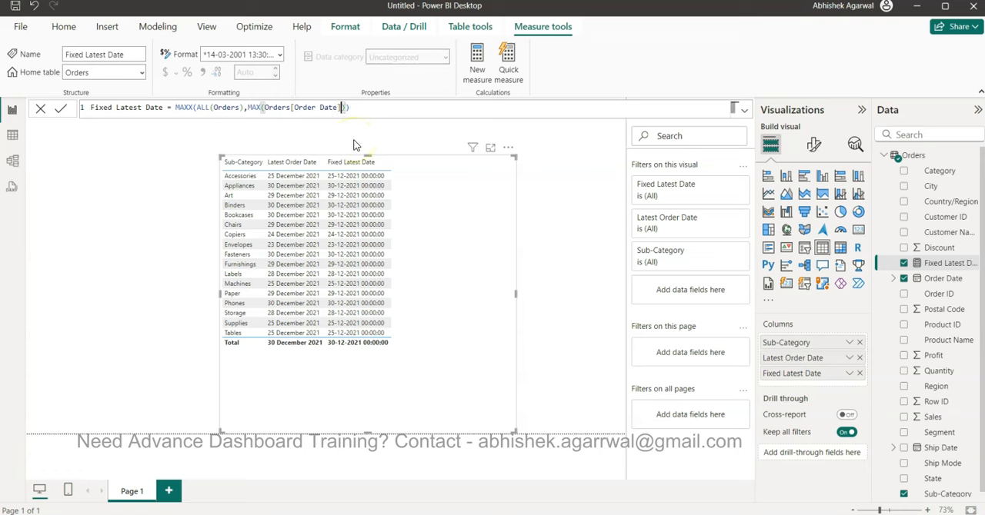
{"action": "type", "text": "."}
{"action": "key", "text": "Tab"}
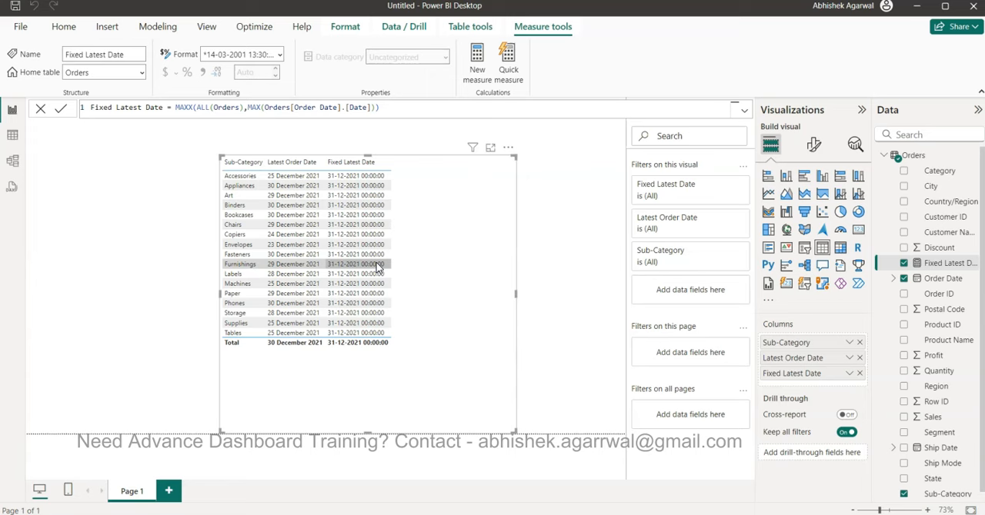
- Review the Orders[Order Date] and .[Date] references in the Fixed Latest Date formula and expand the Order Date field's hierarchy
{"action": "left_click_drag", "start_coordinate": [264, 107], "coordinate": [329, 107]}
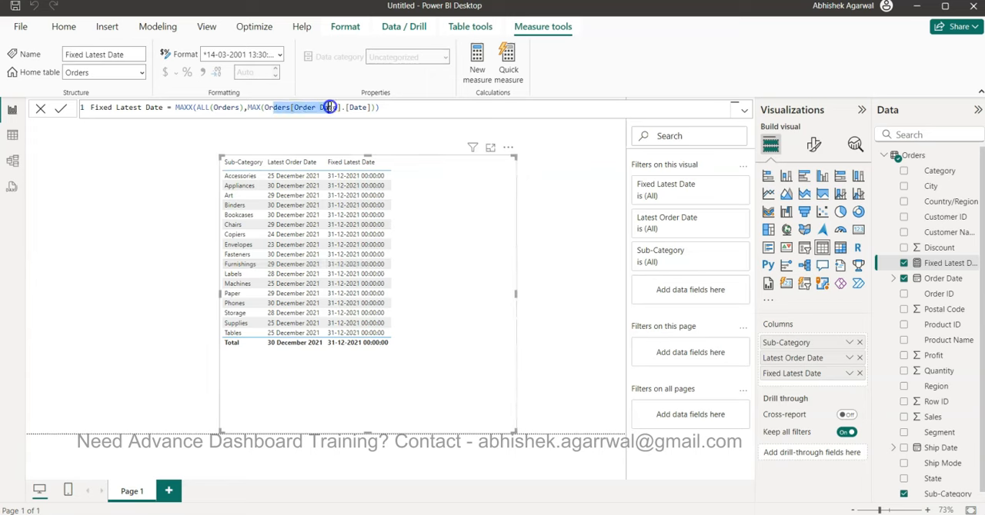
{"action": "left_click", "coordinate": [893, 280]}
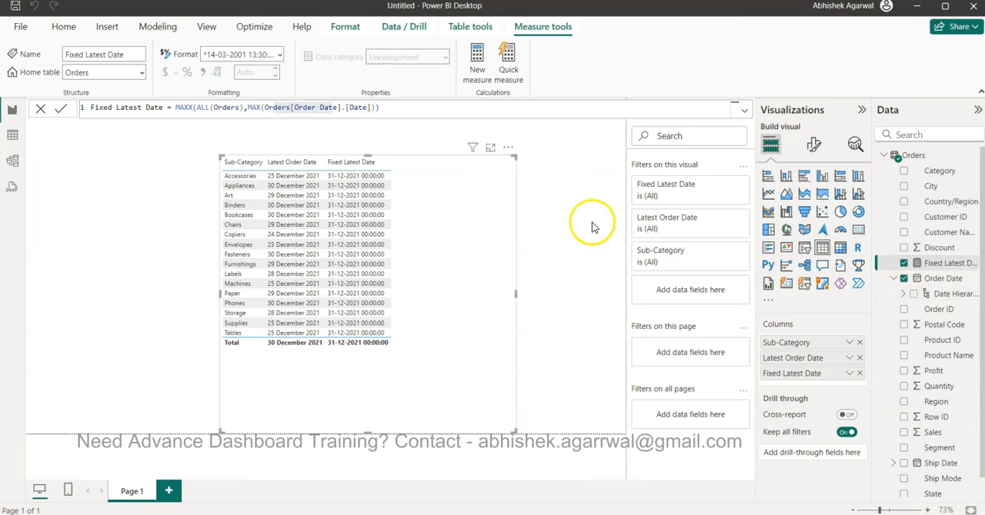
{"action": "left_click_drag", "start_coordinate": [342, 107], "coordinate": [367, 107]}
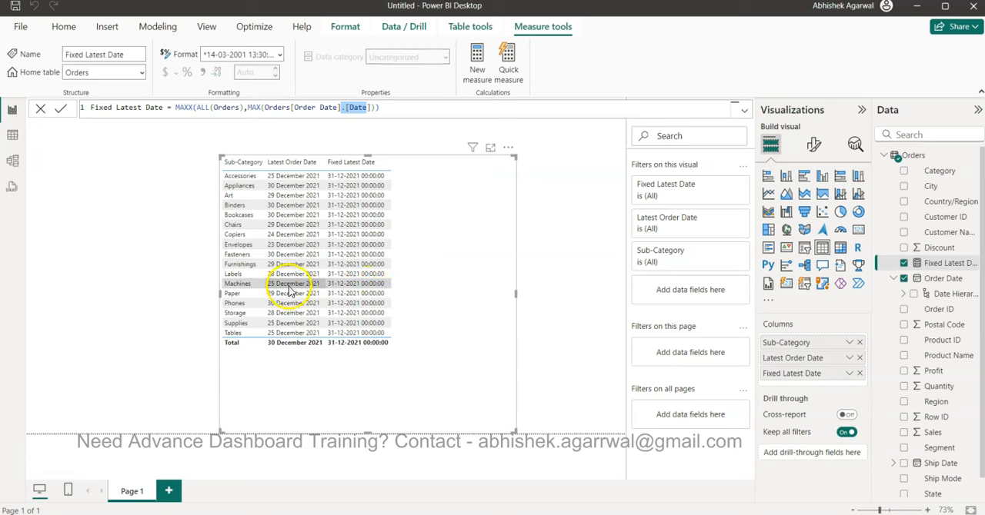
- Shrink the sub-category table visual's height and width to fit closer around its columns, and deselect it
{"action": "left_click", "coordinate": [390, 355]}
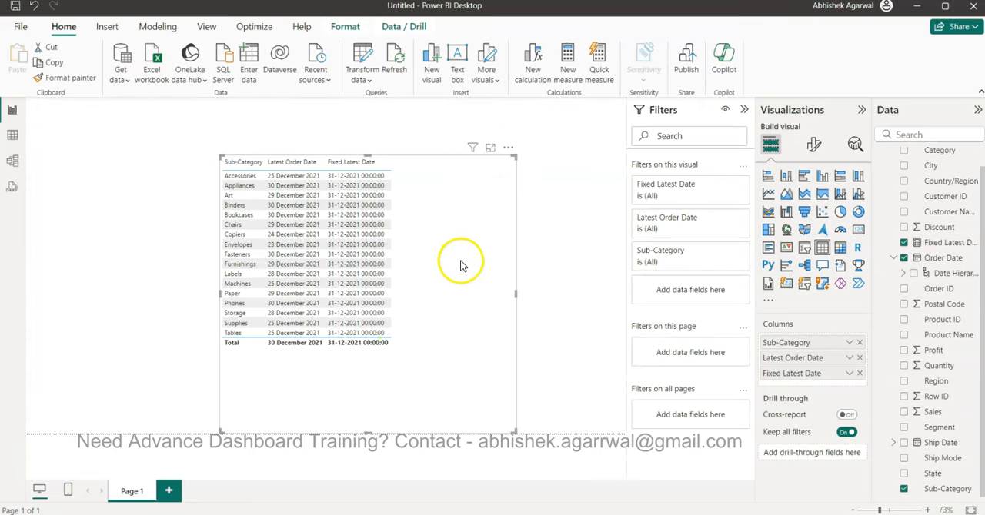
{"action": "left_click_drag", "start_coordinate": [370, 433], "coordinate": [380, 369]}
{"action": "left_click_drag", "start_coordinate": [516, 262], "coordinate": [461, 266]}
{"action": "left_click", "coordinate": [516, 263]}
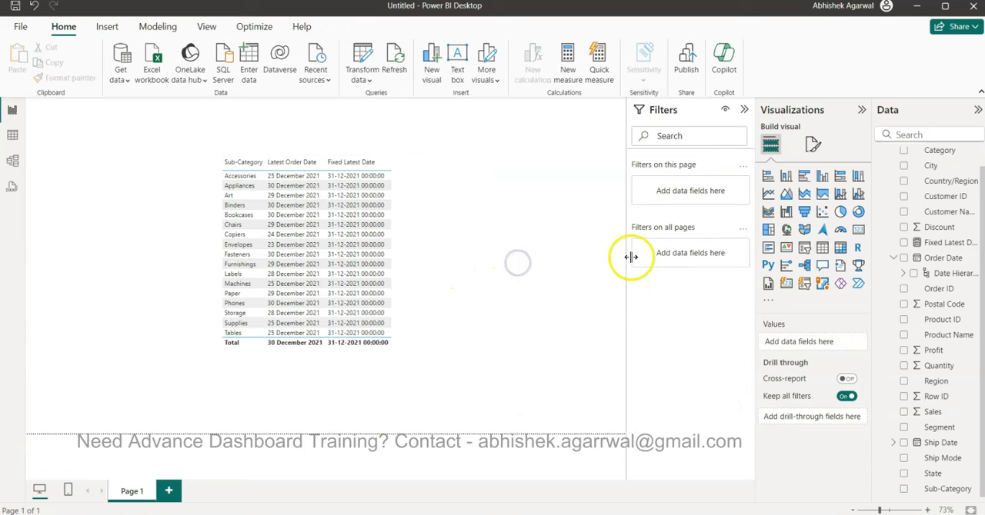
- Add a slicer on the State field beside the table, narrowed so that it does not overlap the table
{"action": "left_click", "coordinate": [804, 246]}
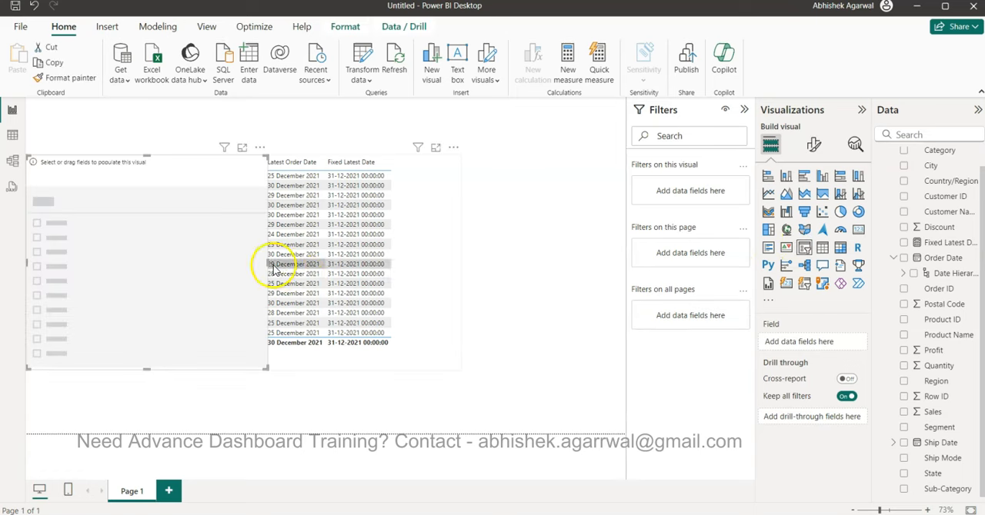
{"action": "left_click_drag", "start_coordinate": [266, 263], "coordinate": [179, 262]}
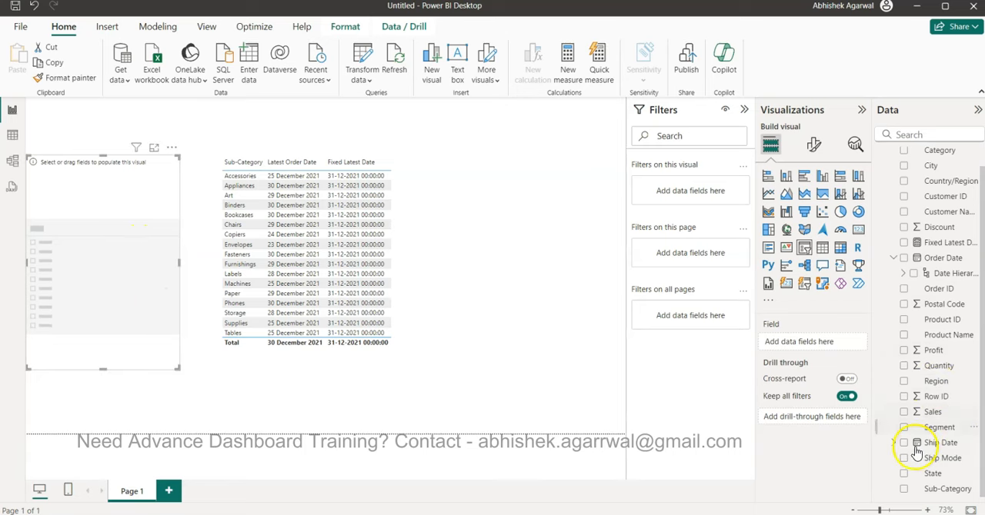
{"action": "left_click", "coordinate": [904, 473]}
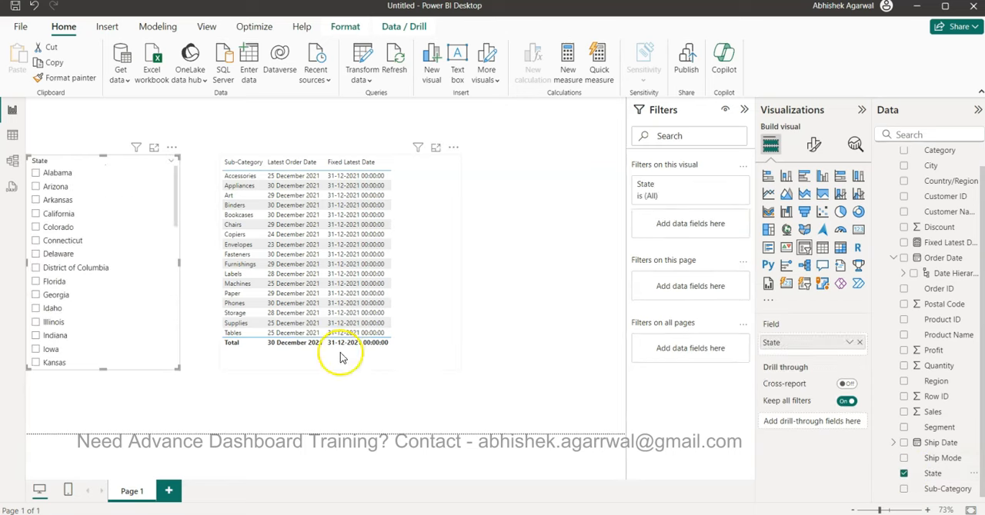
- Filter the table by one state at a time, from Arkansas through Georgia, to compare Latest Order Date with Fixed Latest Date
{"action": "left_click", "coordinate": [63, 203]}
{"action": "left_click", "coordinate": [61, 214]}
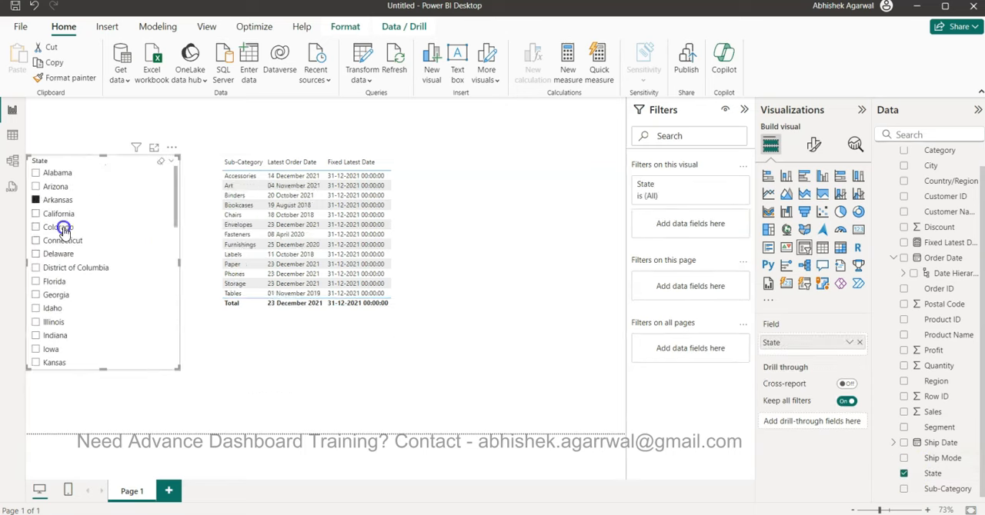
{"action": "left_click", "coordinate": [61, 268]}
{"action": "left_click", "coordinate": [55, 298]}
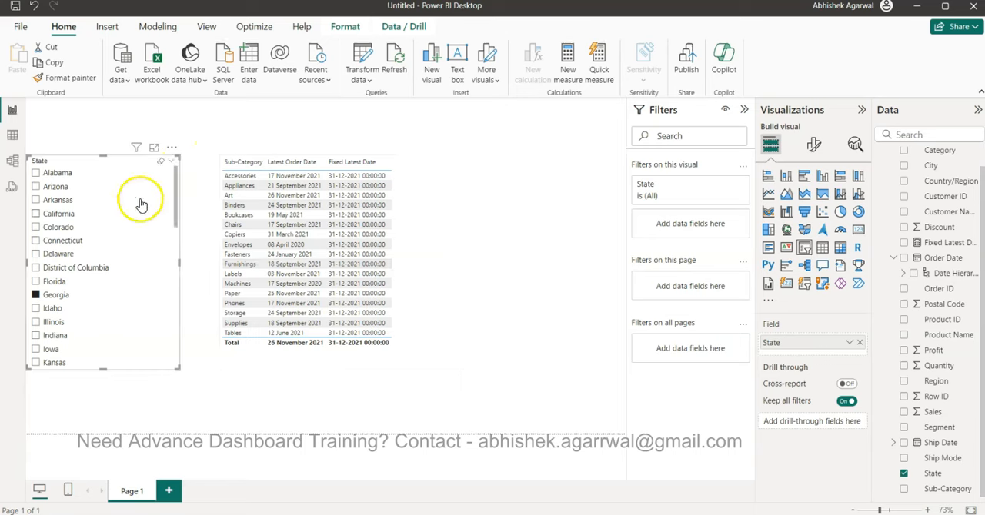
- Set the State slicer to Arkansas and select the sub-category table
{"action": "left_click", "coordinate": [172, 147]}
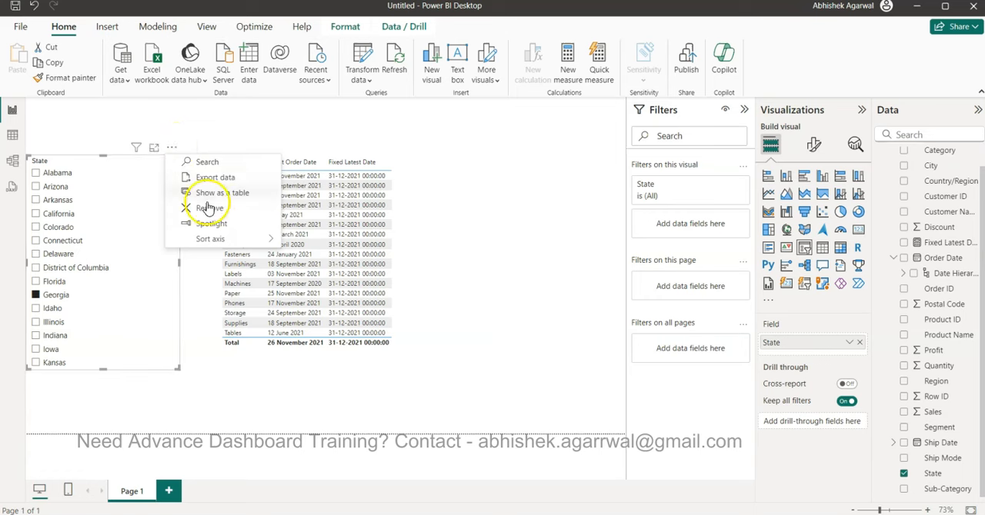
{"action": "left_click", "coordinate": [127, 202]}
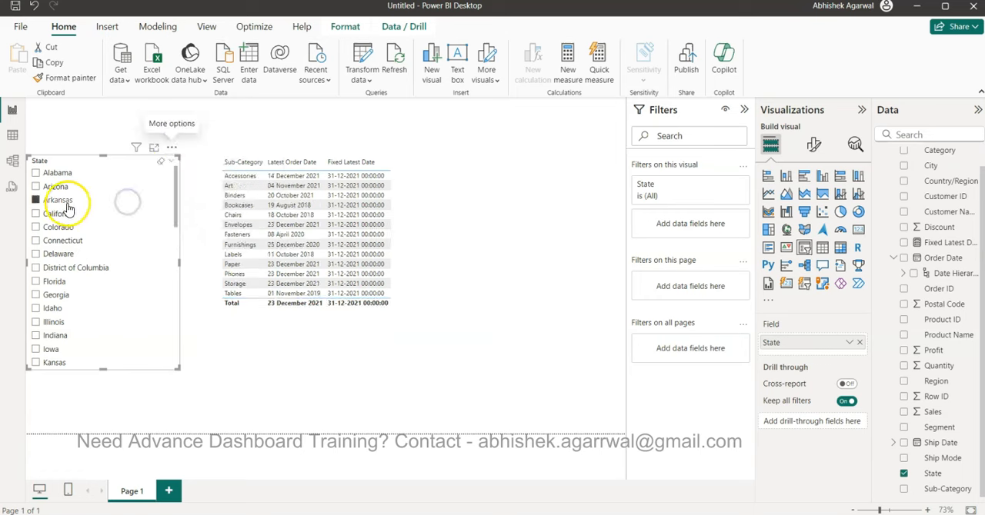
{"action": "left_click", "coordinate": [408, 273]}
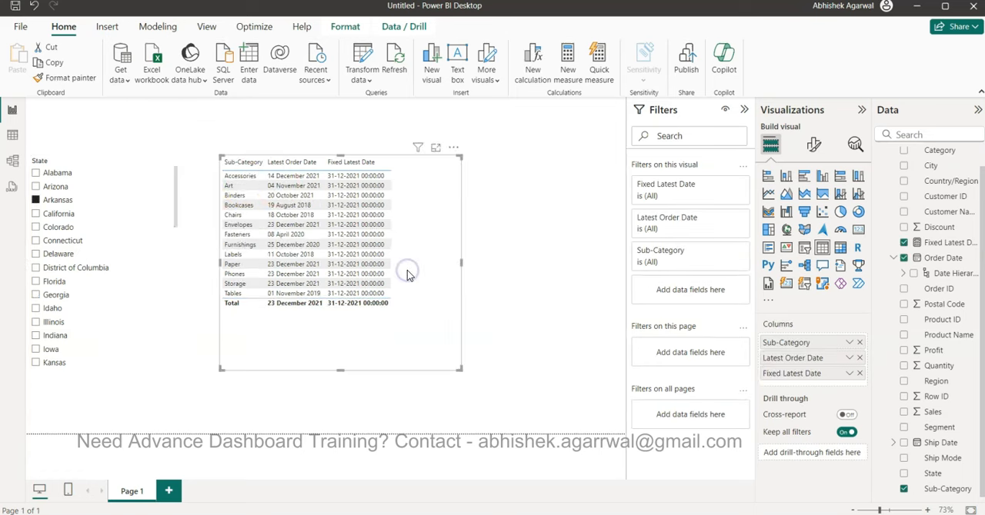